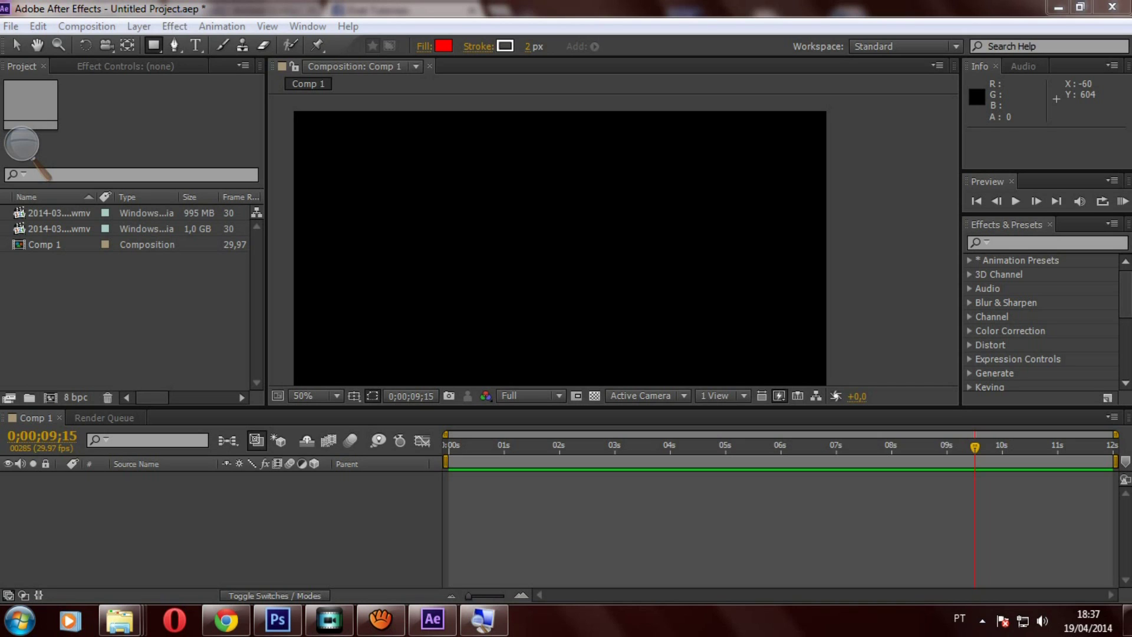
Create a new 1280×720 HDV composition, Comp 2, and close the Comp 1 timeline
{"action": "left_click", "coordinate": [59, 212]}
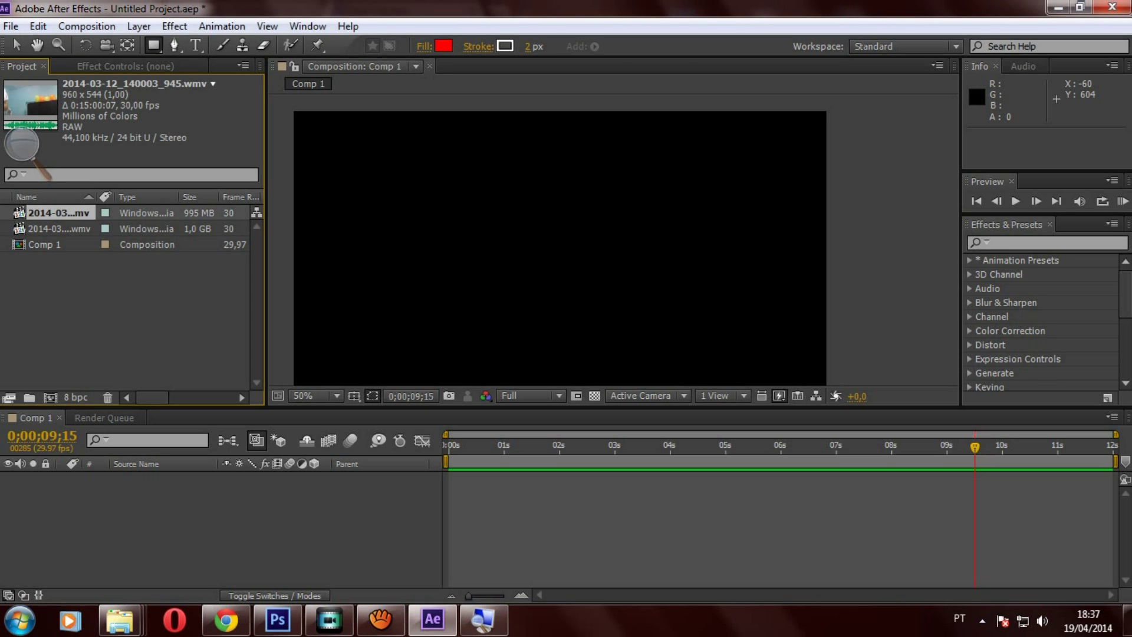
{"action": "left_click_drag", "start_coordinate": [59, 212], "coordinate": [139, 326]}
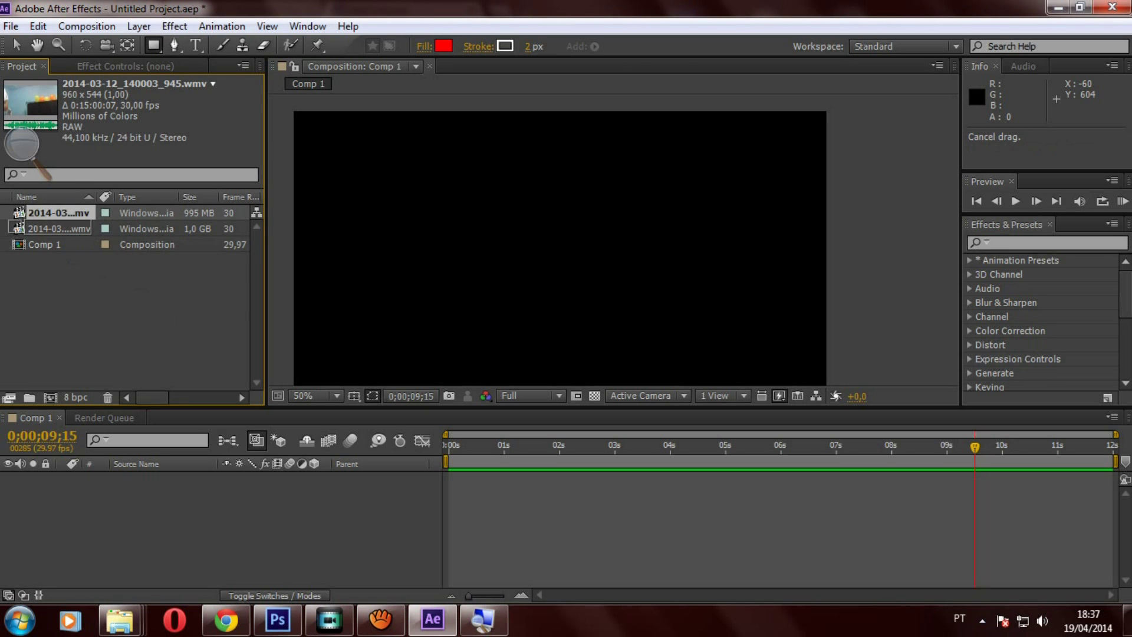
{"action": "left_click", "coordinate": [86, 26]}
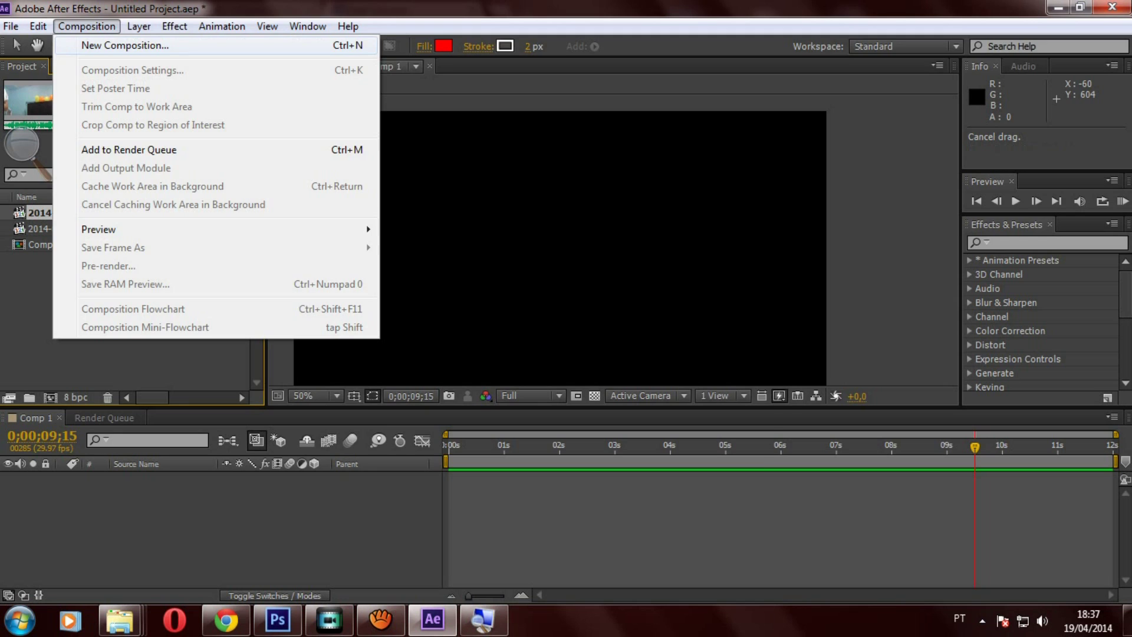
{"action": "left_click", "coordinate": [112, 40]}
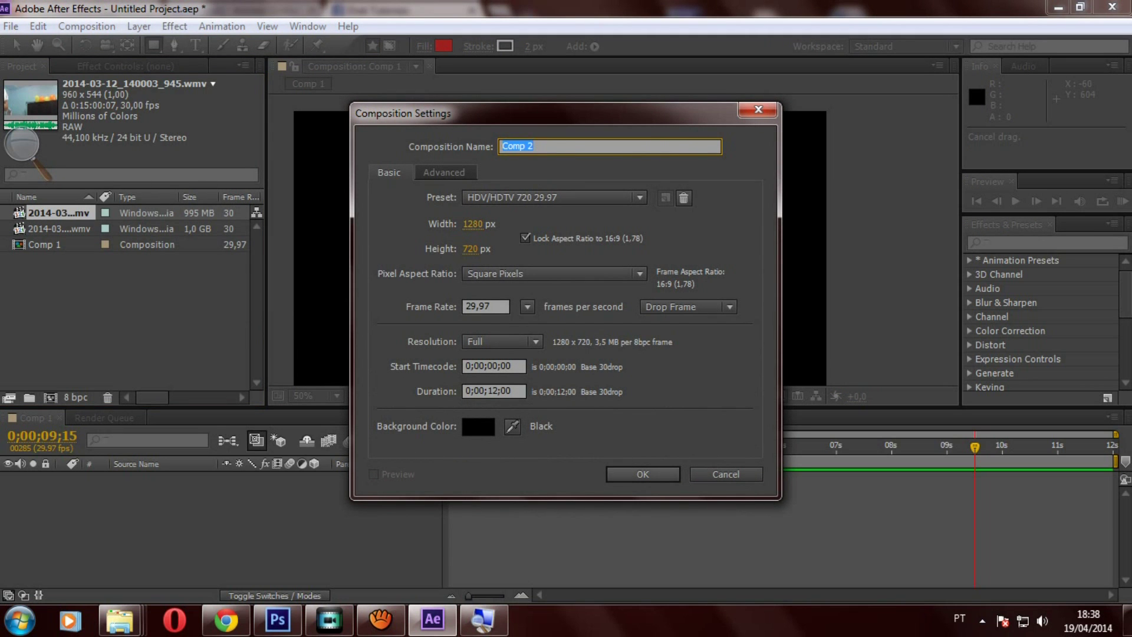
{"action": "key", "text": "Return"}
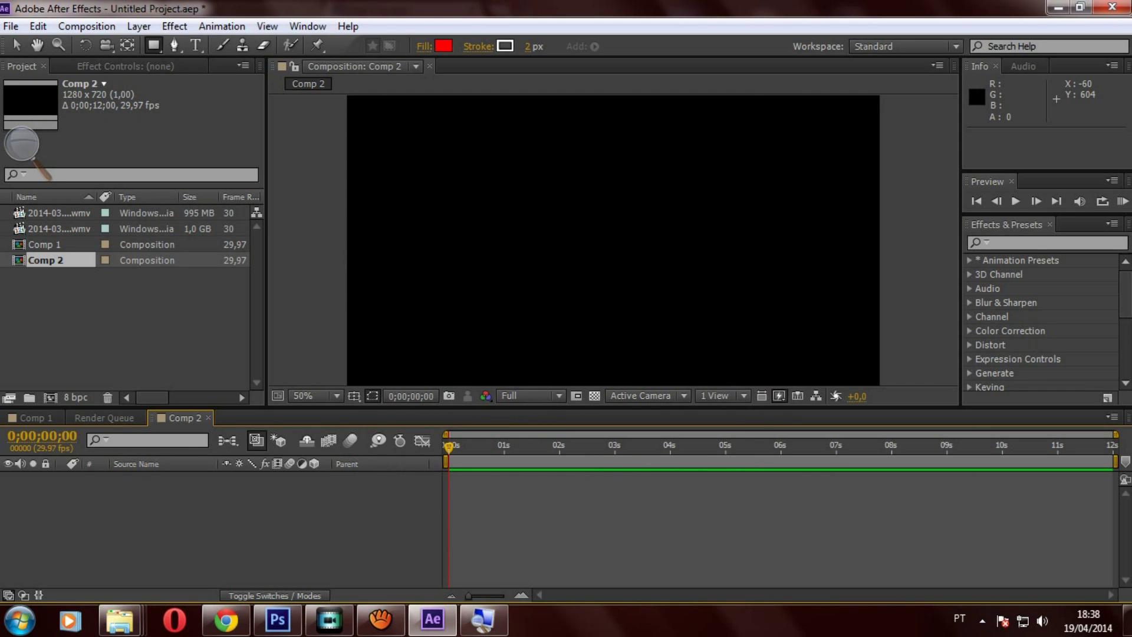
{"action": "key", "text": "ctrl+w"}
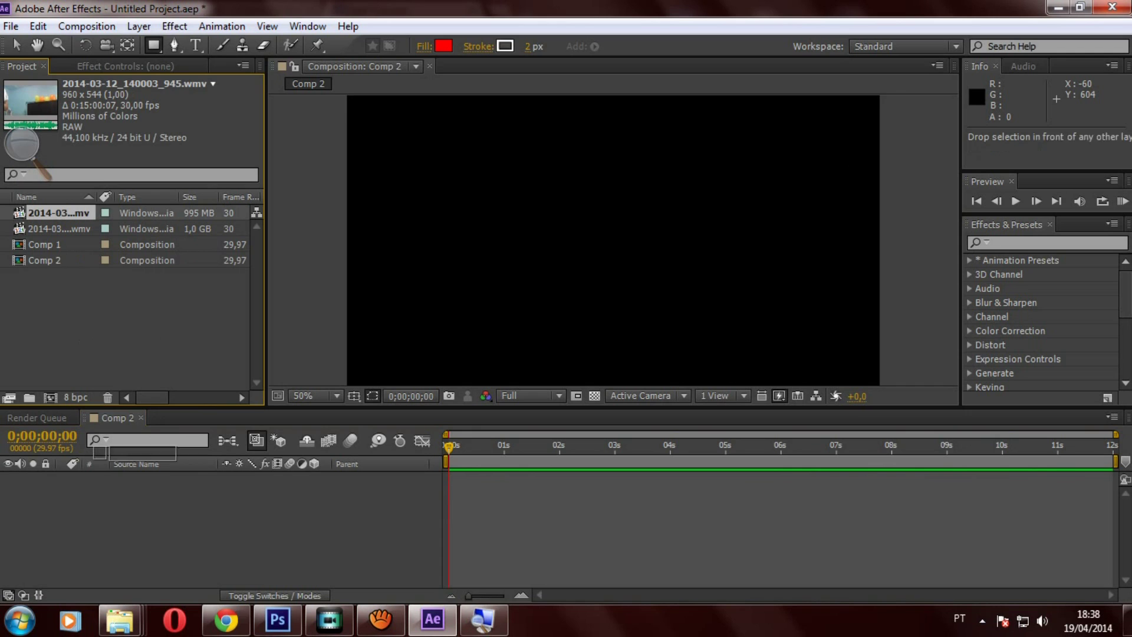
Add the first webcam clip to Comp 2 and scale it to fill the frame
{"action": "left_click_drag", "start_coordinate": [59, 212], "coordinate": [177, 490]}
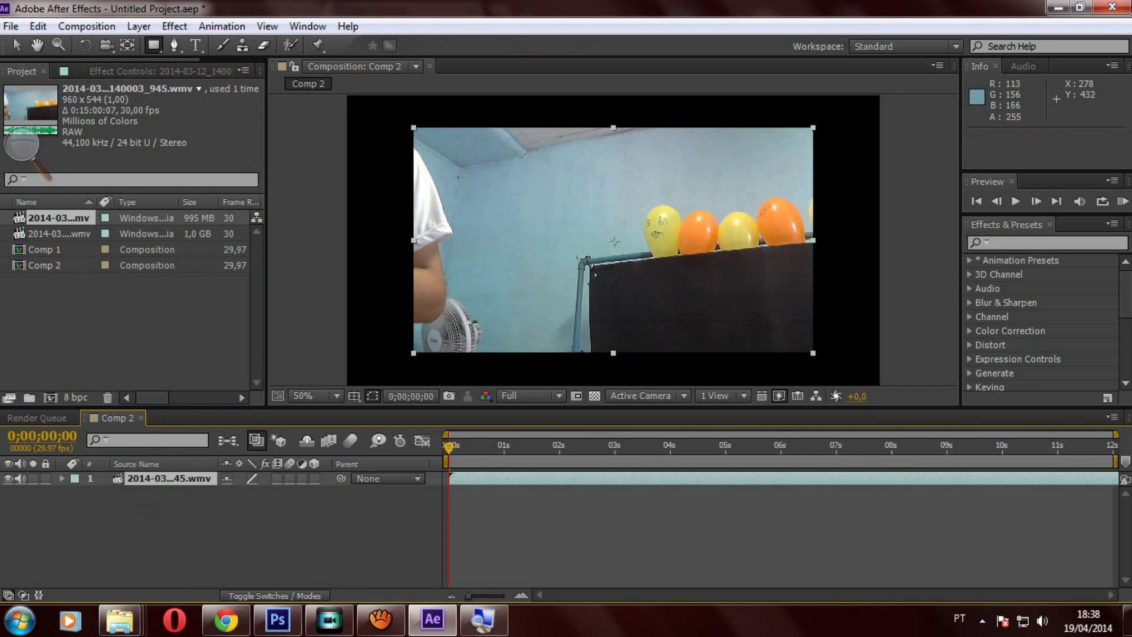
{"action": "scroll", "coordinate": [614, 241], "scroll_direction": "down", "scroll_amount": 2}
{"action": "key", "text": "v"}
{"action": "key", "text": "ctrl+alt+f"}
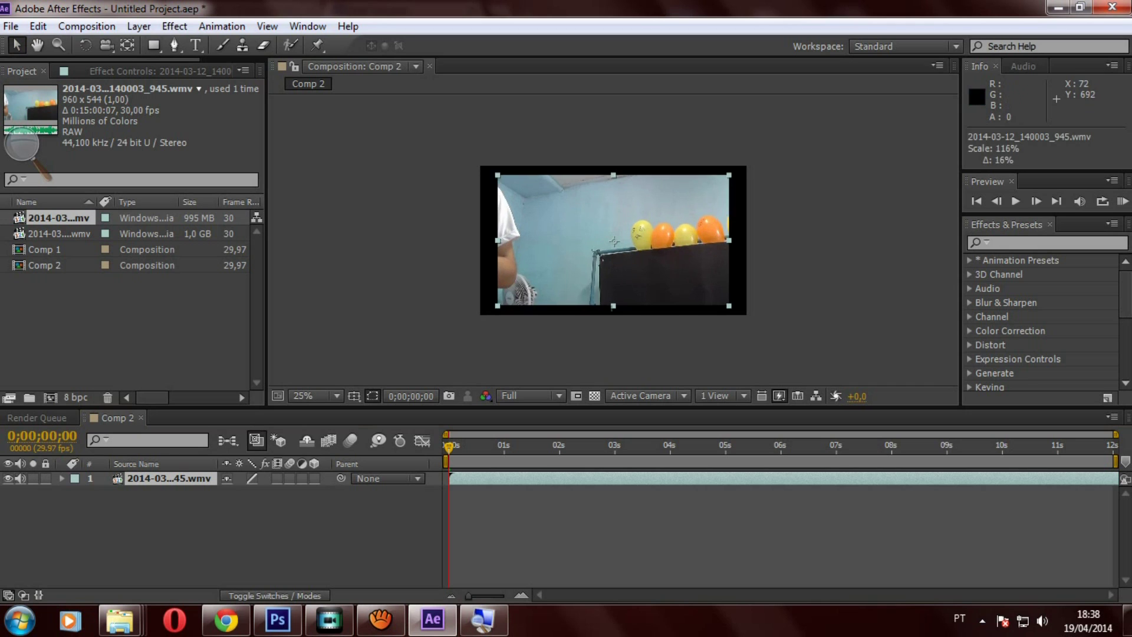
{"action": "left_click", "coordinate": [614, 241]}
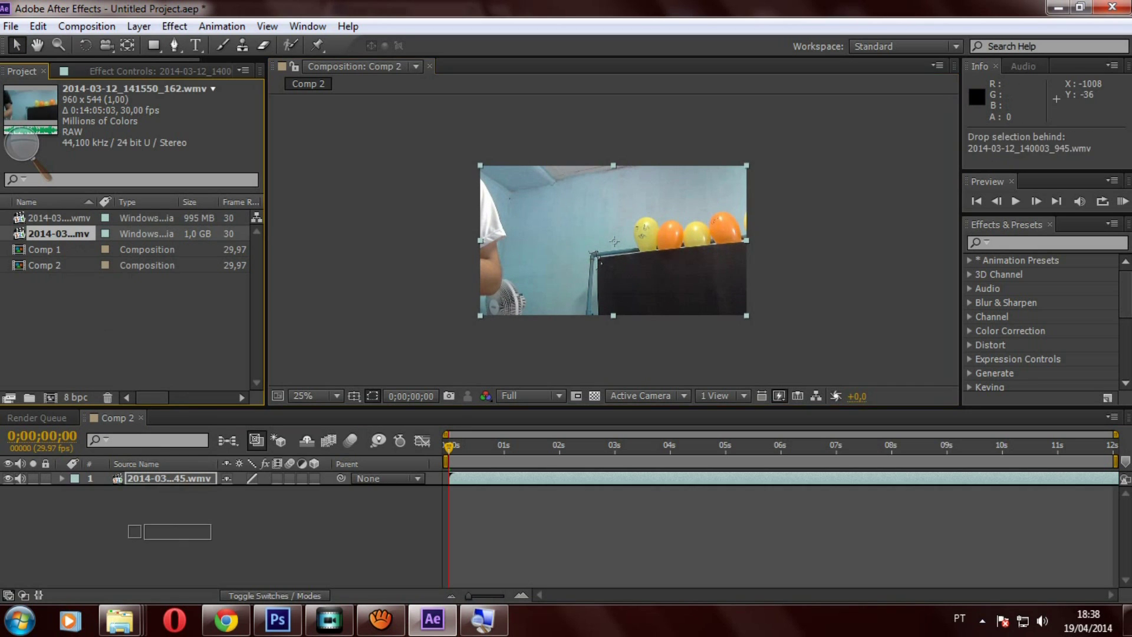
Add the second webcam clip as layer 2, scaled to 133% to fill the frame
{"action": "left_click_drag", "start_coordinate": [59, 233], "coordinate": [171, 507]}
{"action": "key", "text": "ctrl+alt+f"}
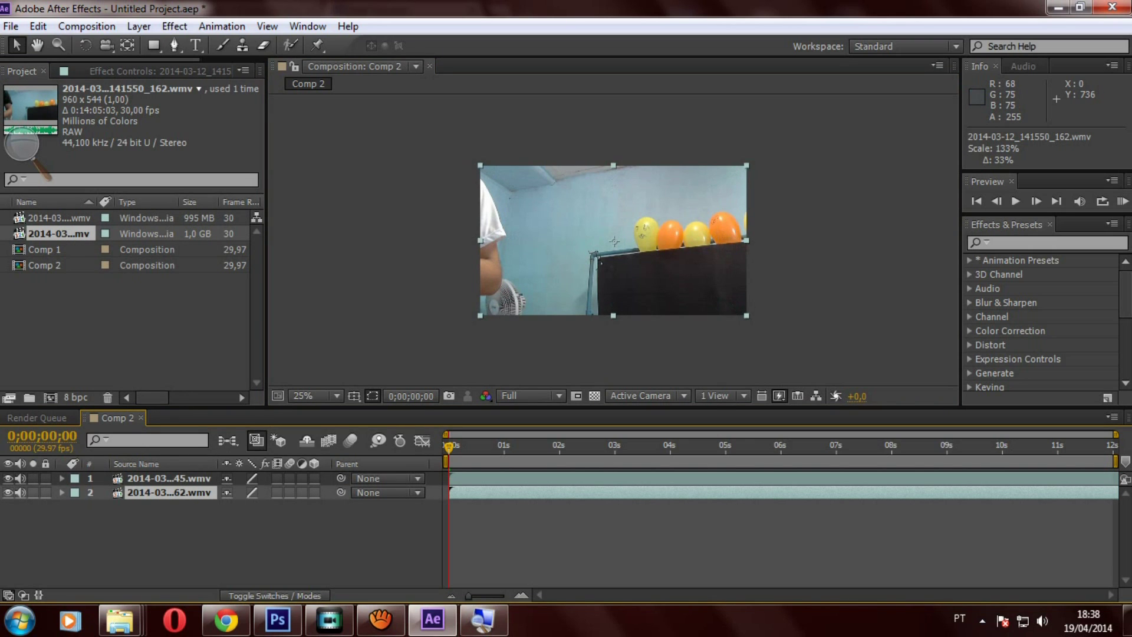
{"action": "left_click", "coordinate": [9, 478]}
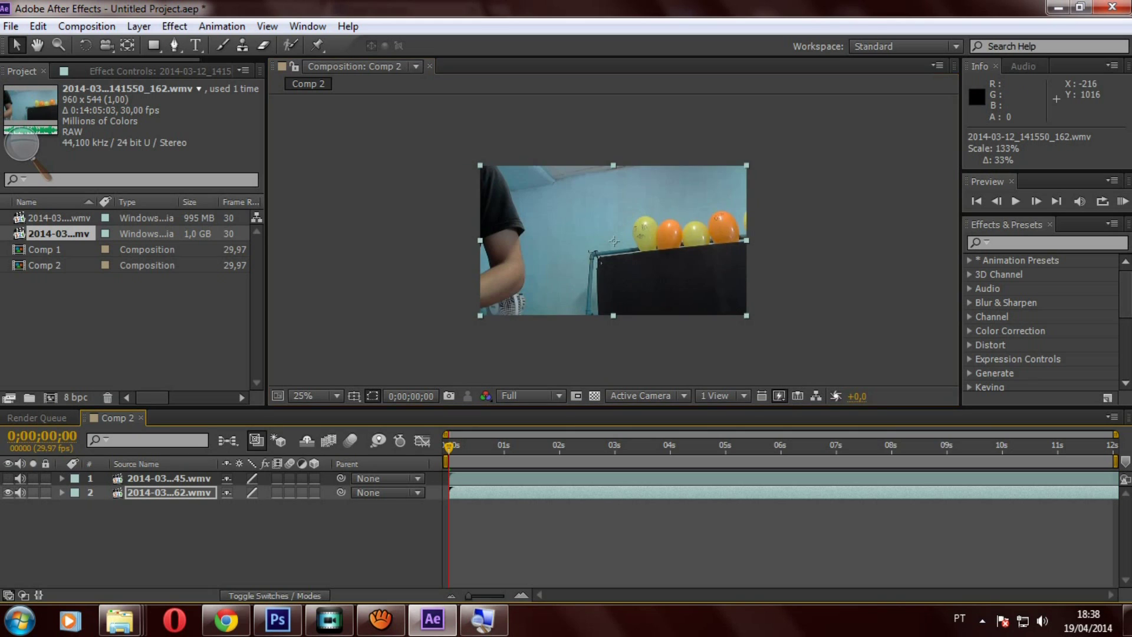
{"action": "key", "text": "alt+KP_Subtract"}
{"action": "key", "text": "alt+KP_Subtract"}
{"action": "key", "text": "alt+KP_Add"}
{"action": "key", "text": "alt+KP_Add"}
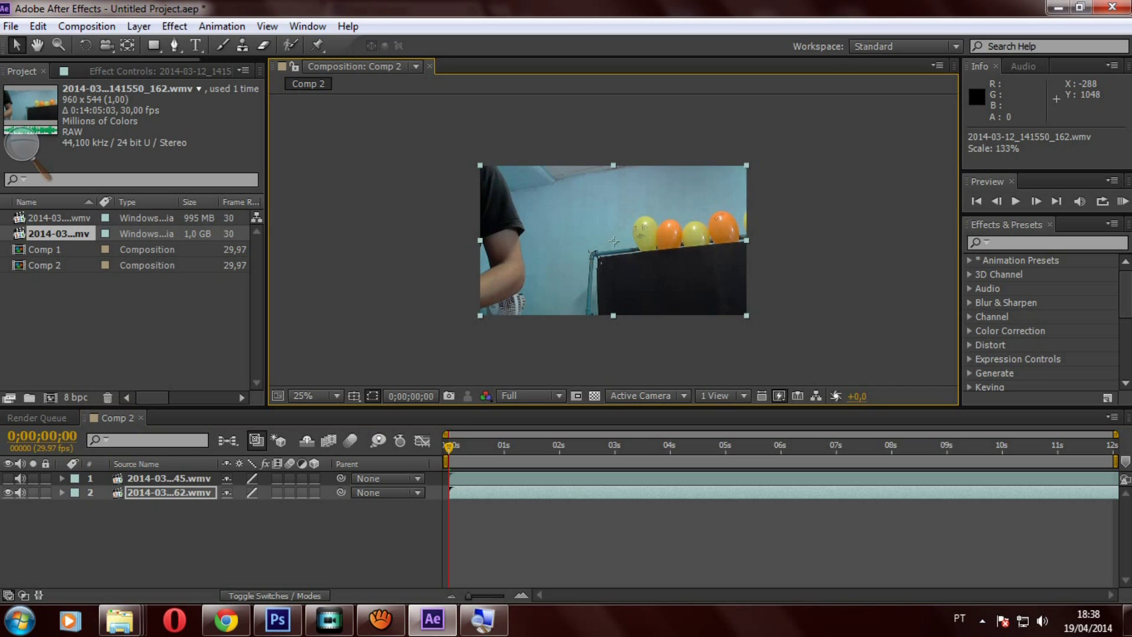
Play the footage from 6 seconds with layer 1 hidden, then move to 0;00;11;12
{"action": "scroll", "coordinate": [614, 241], "scroll_direction": "up", "scroll_amount": 2}
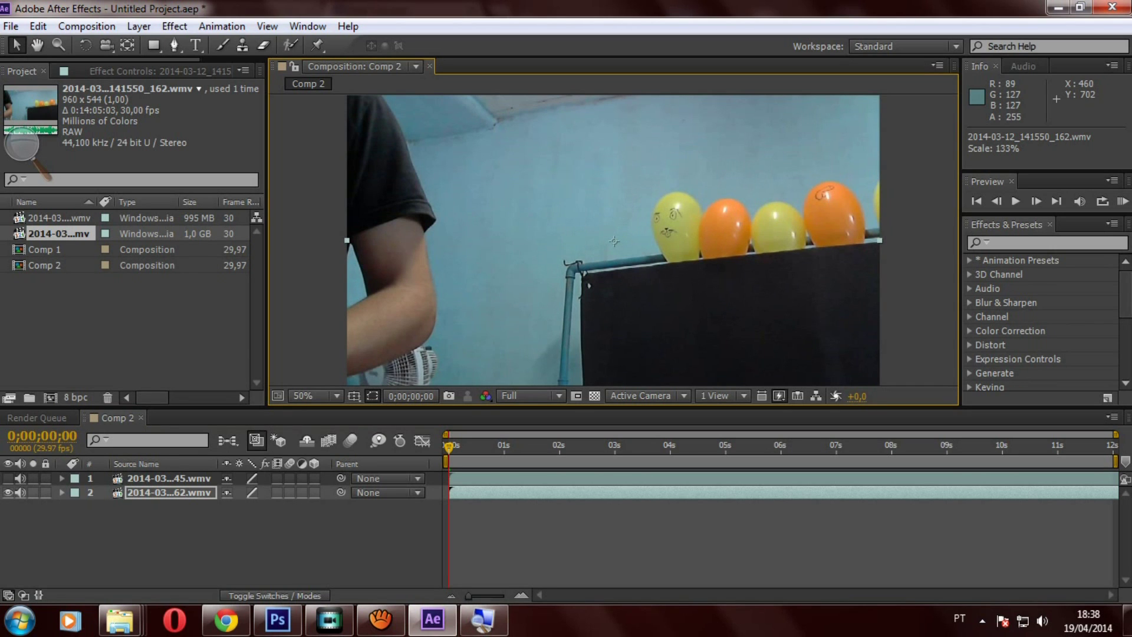
{"action": "left_click", "coordinate": [659, 448]}
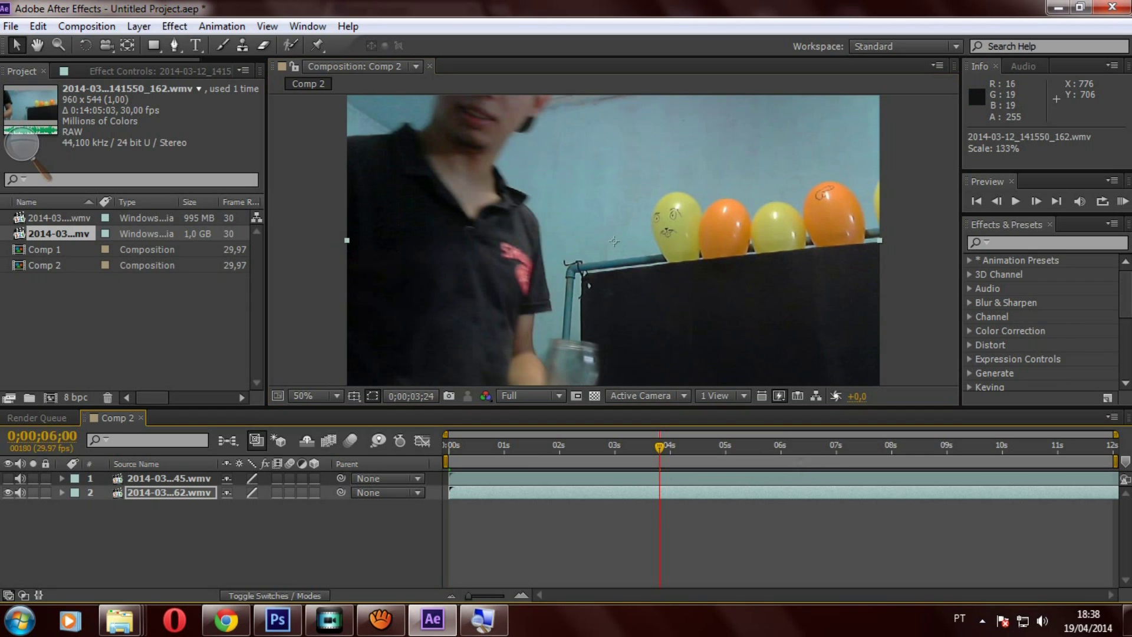
{"action": "left_click", "coordinate": [781, 448]}
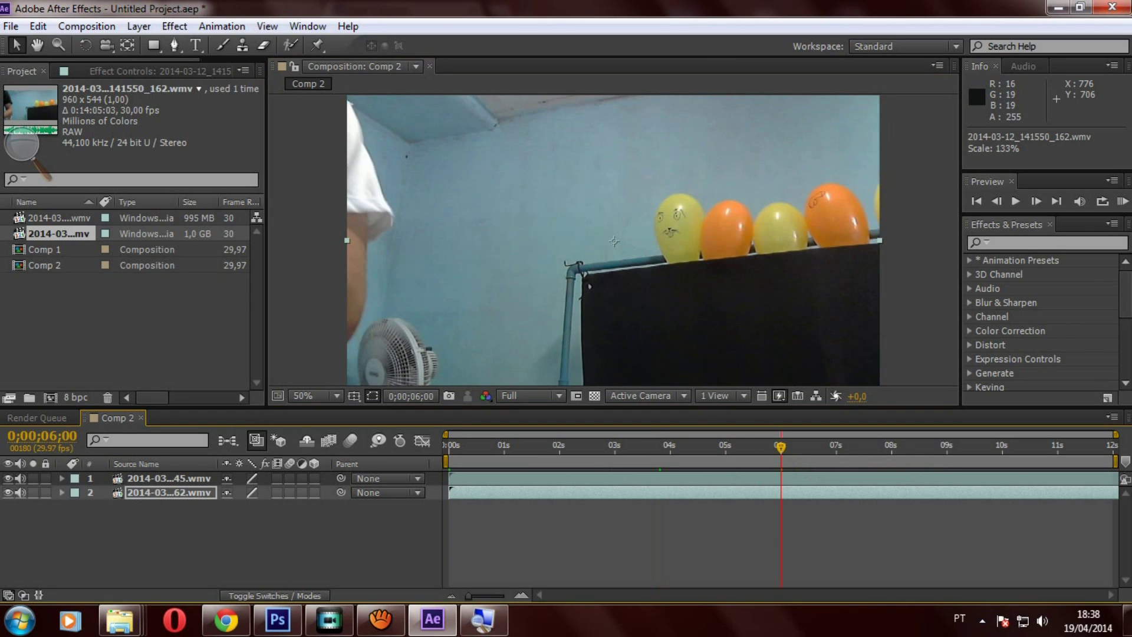
{"action": "key", "text": "space"}
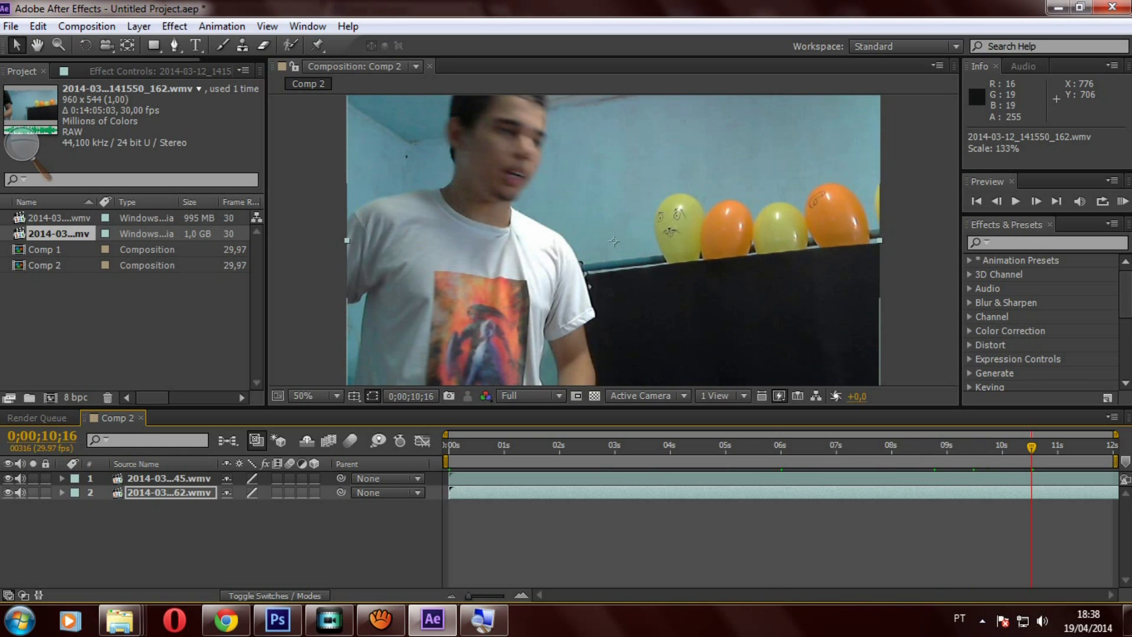
{"action": "left_click", "coordinate": [8, 478]}
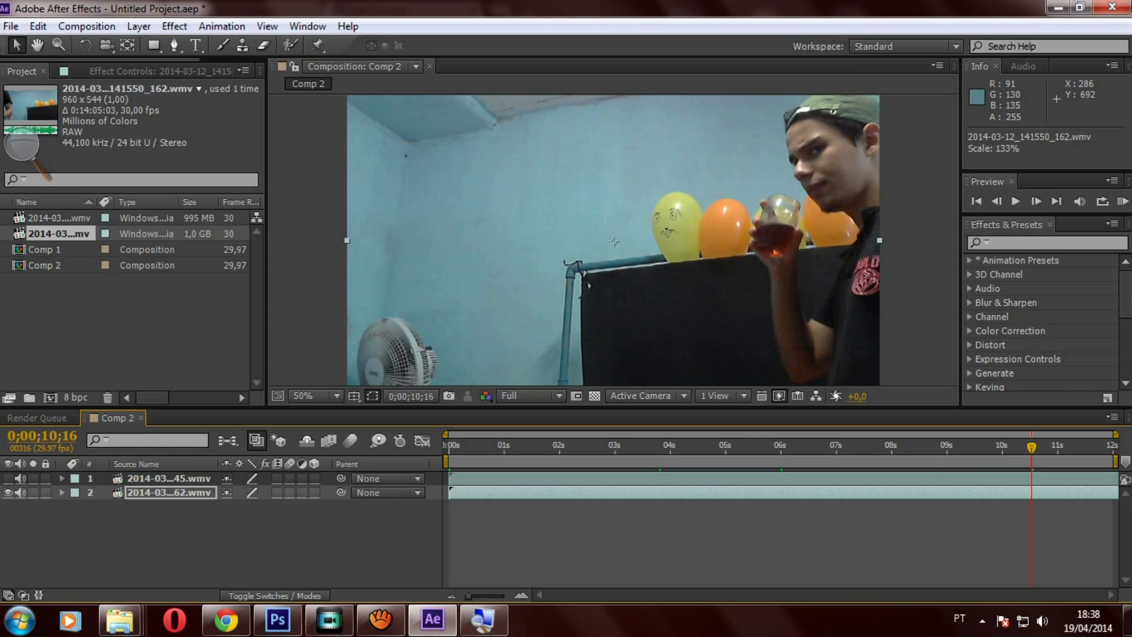
{"action": "left_click", "coordinate": [1080, 446]}
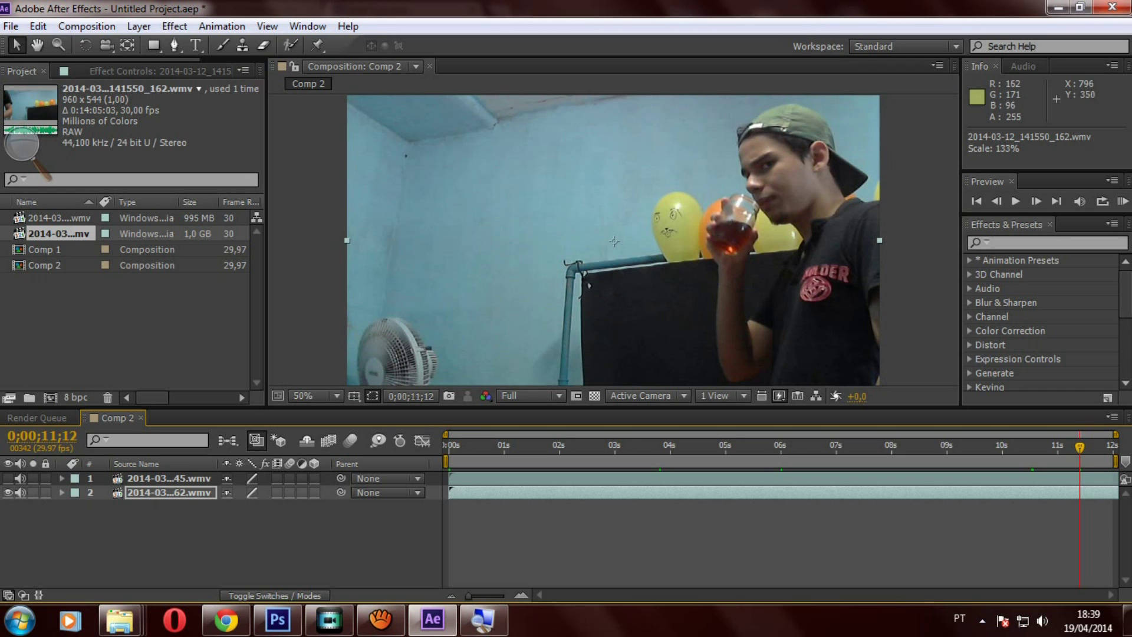
Hide and re-show layer 1 to compare both clips at 11;12
{"action": "scroll", "coordinate": [614, 241], "scroll_direction": "up", "scroll_amount": 2}
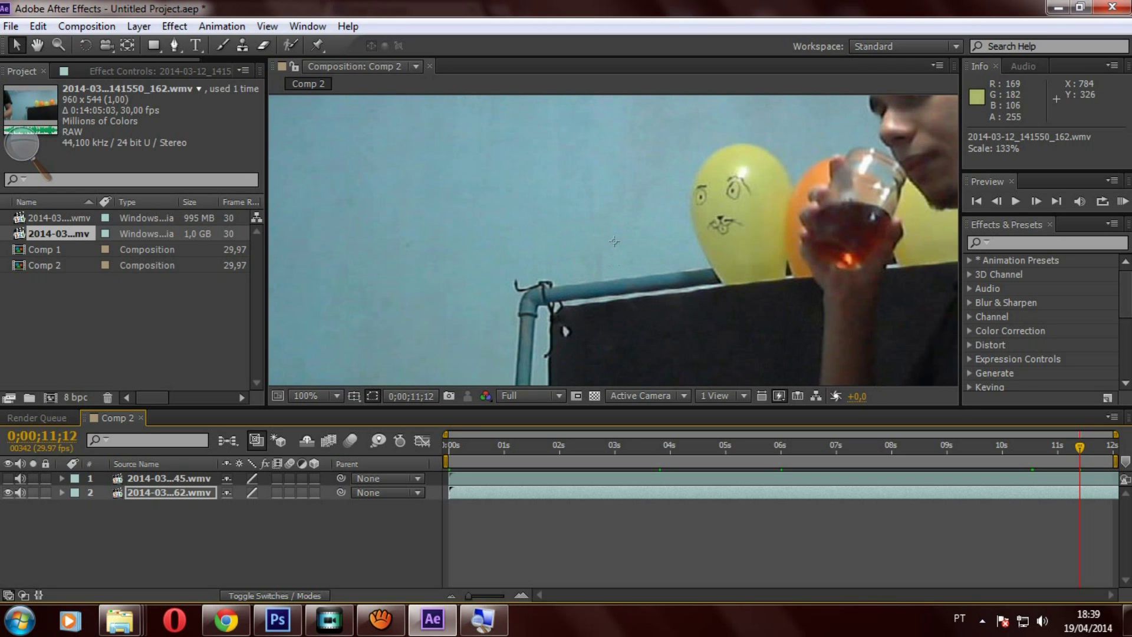
{"action": "scroll", "coordinate": [614, 241], "scroll_direction": "down", "scroll_amount": 2}
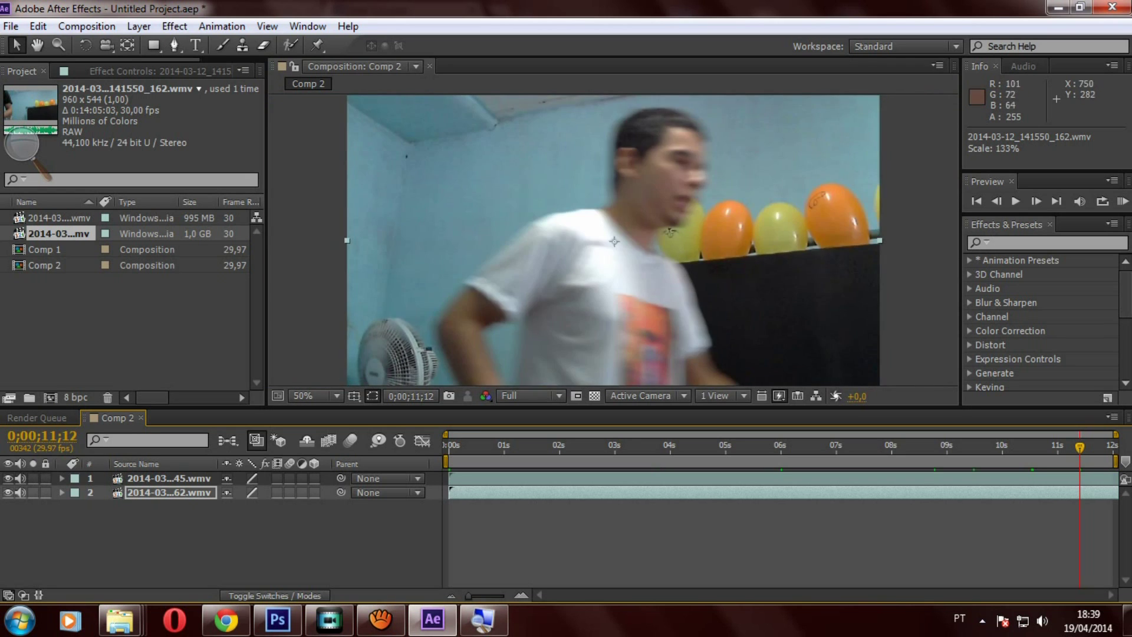
{"action": "left_click", "coordinate": [8, 478]}
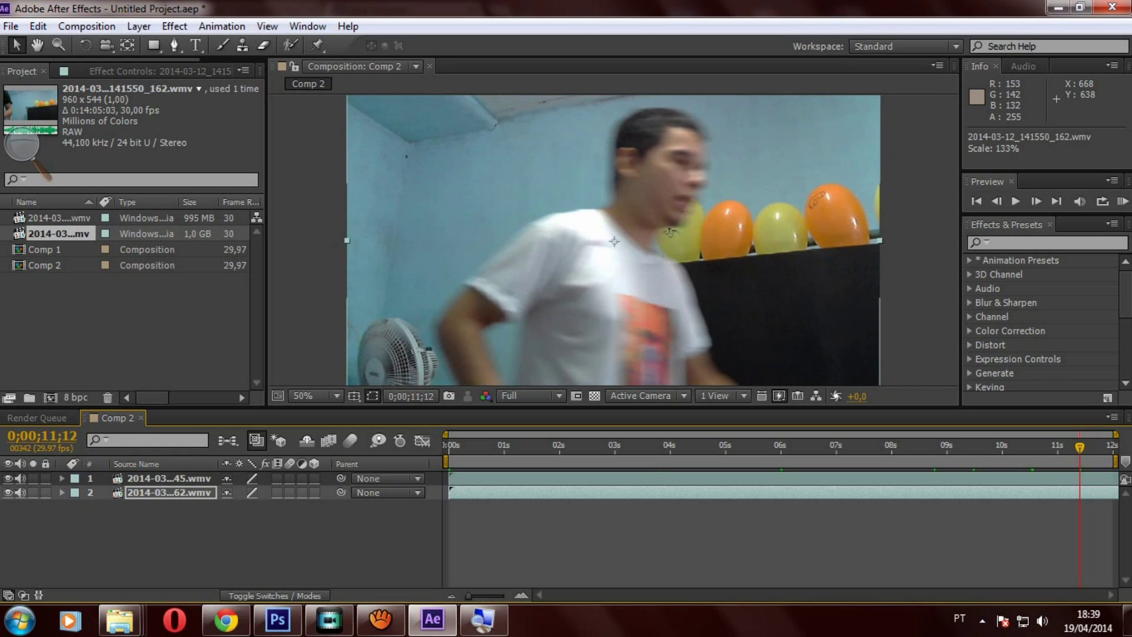
{"action": "left_click", "coordinate": [8, 478]}
Shift the top clip along the timeline, select it, and compare clips by toggling its visibility
{"action": "left_click_drag", "start_coordinate": [1078, 478], "coordinate": [481, 478]}
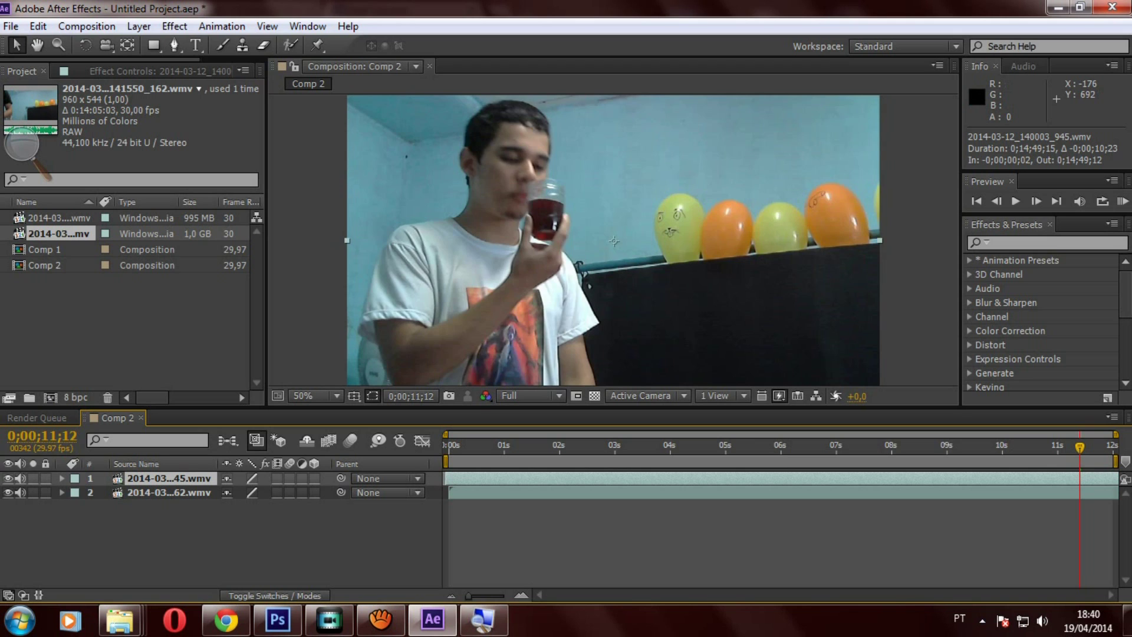
{"action": "left_click", "coordinate": [9, 478]}
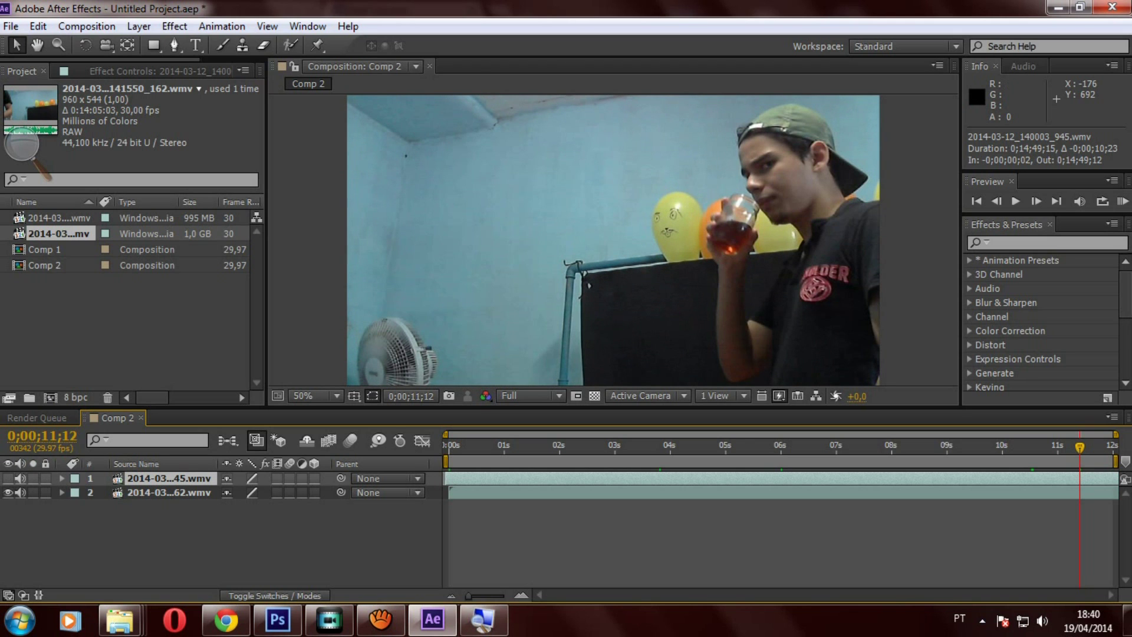
{"action": "left_click", "coordinate": [614, 241]}
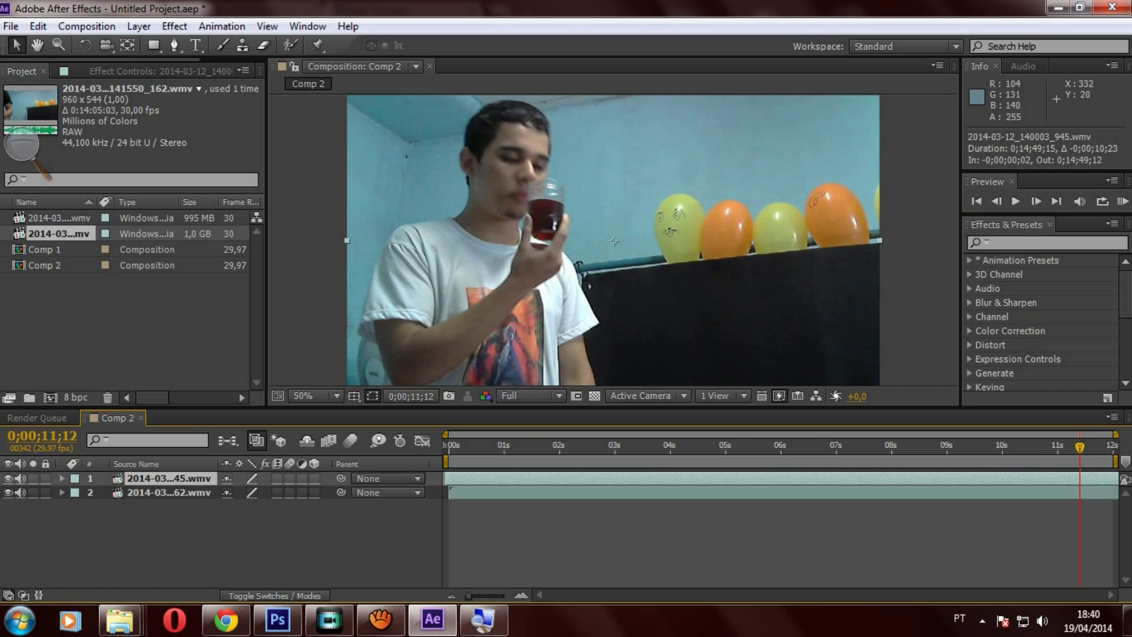
{"action": "scroll", "coordinate": [613, 241], "scroll_direction": "down", "scroll_amount": 2}
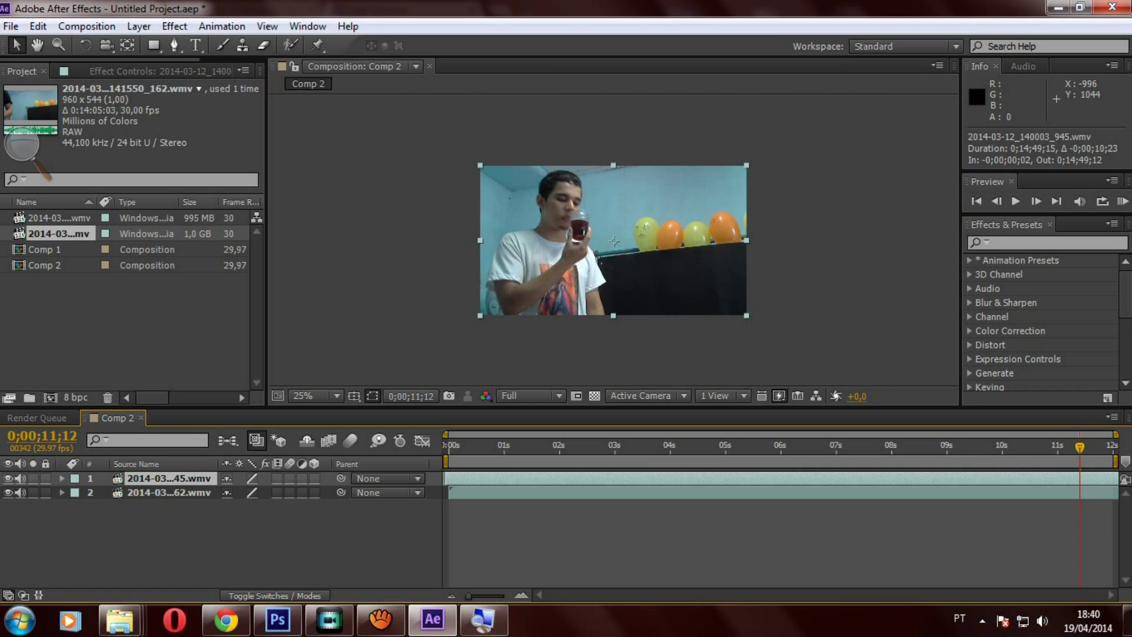
{"action": "left_click", "coordinate": [8, 478]}
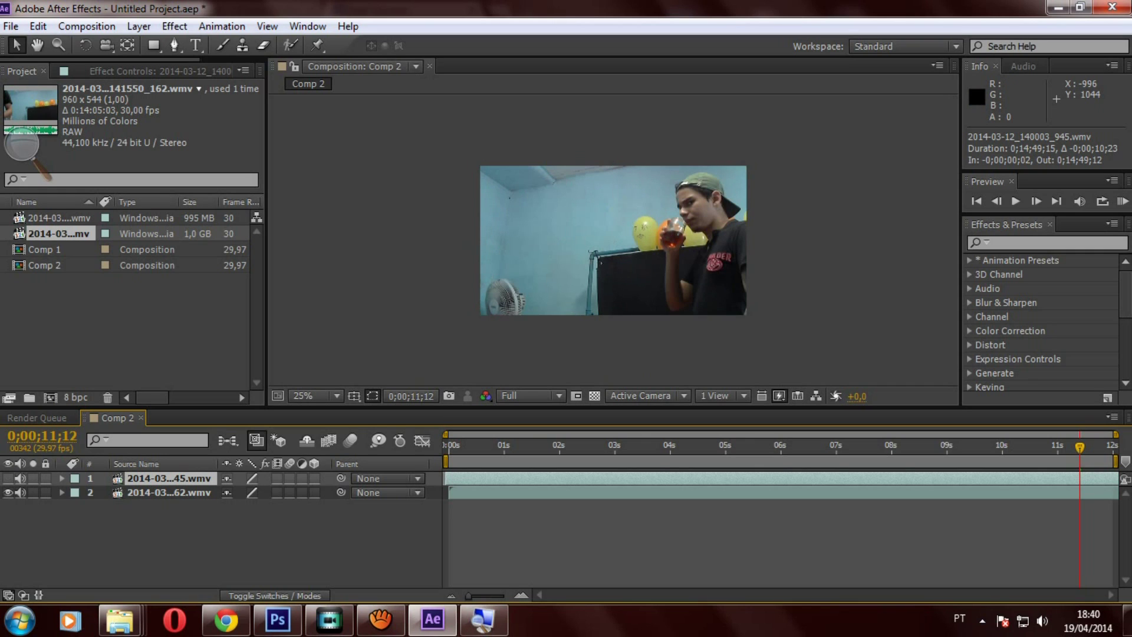
{"action": "left_click", "coordinate": [9, 479]}
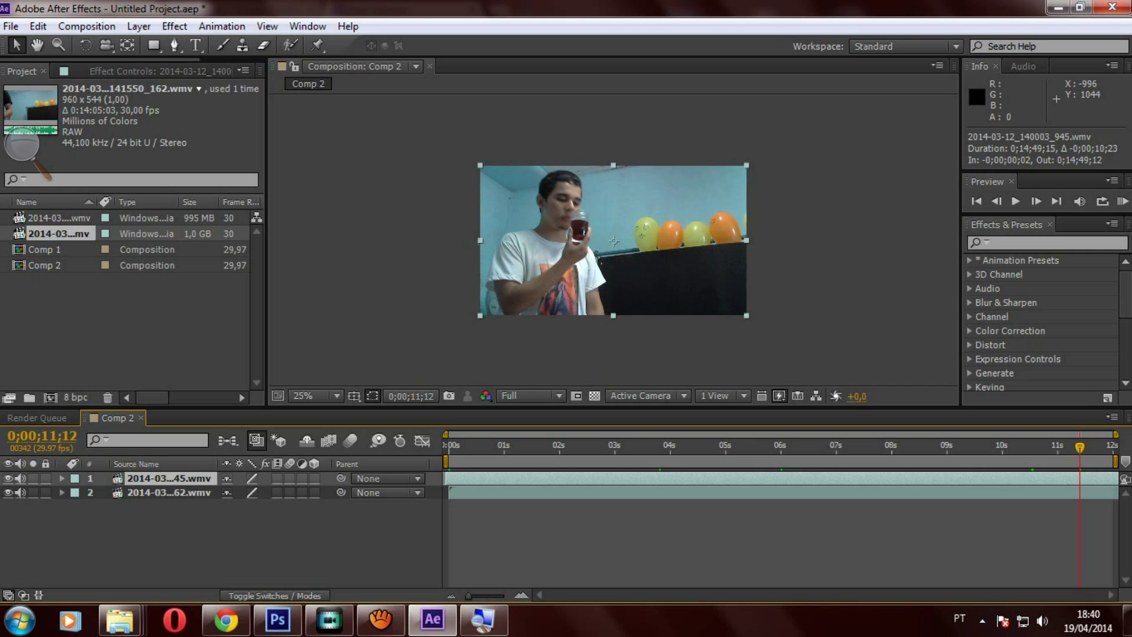
Pick the Rectangle tool and test the top clip's solo, audio and visibility switches
{"action": "left_click", "coordinate": [154, 46]}
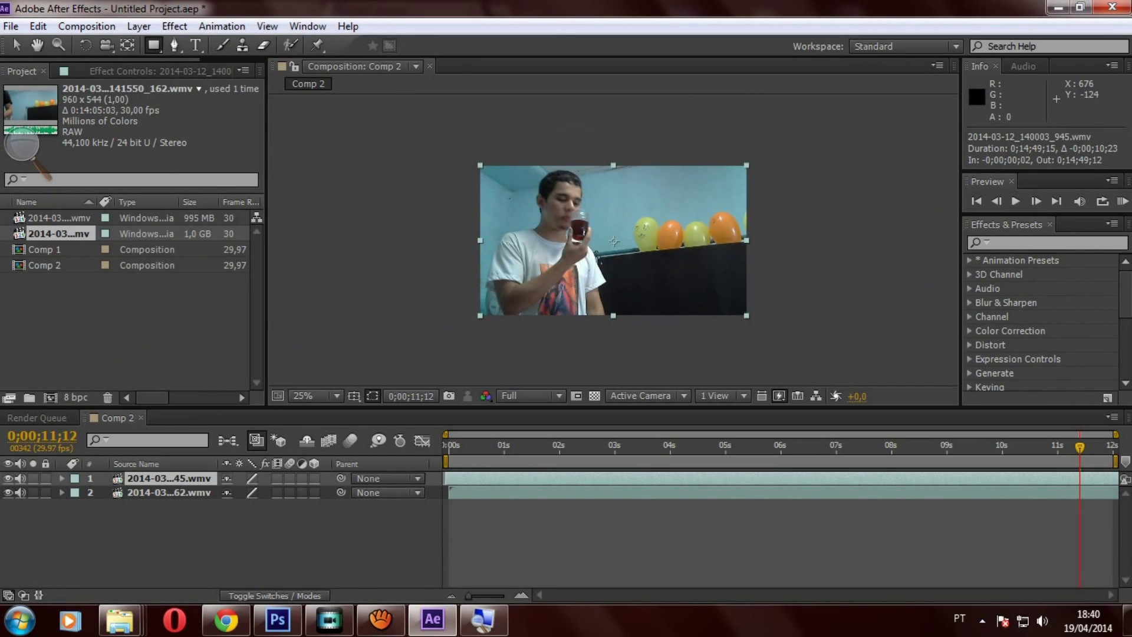
{"action": "left_click", "coordinate": [33, 479]}
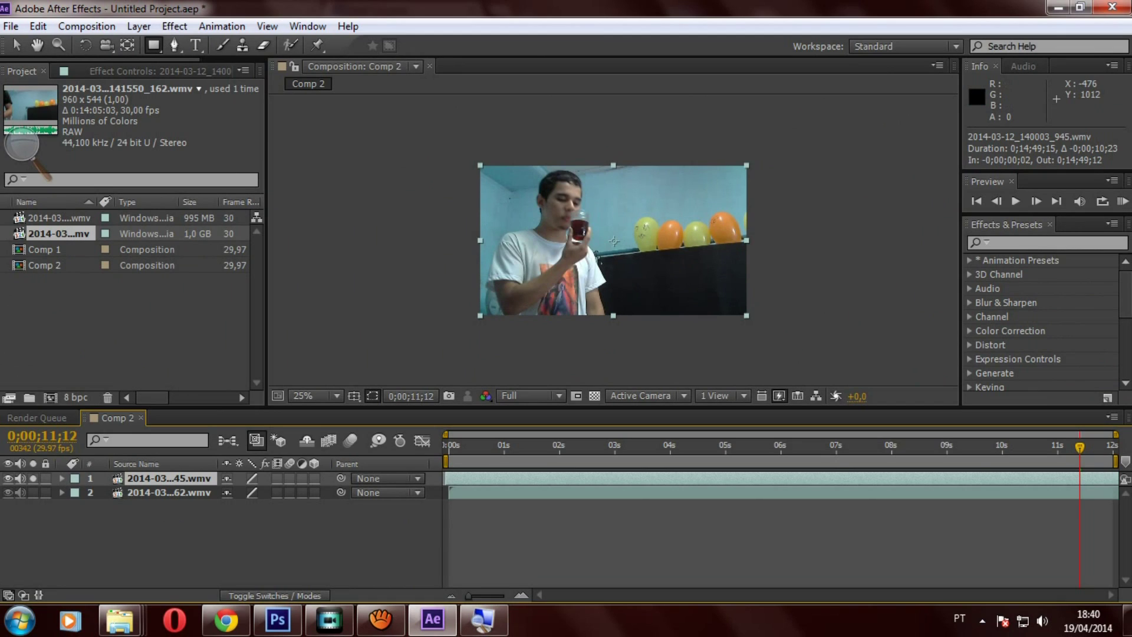
{"action": "left_click", "coordinate": [20, 478]}
{"action": "left_click", "coordinate": [33, 479]}
{"action": "left_click", "coordinate": [20, 478]}
{"action": "left_click", "coordinate": [8, 478]}
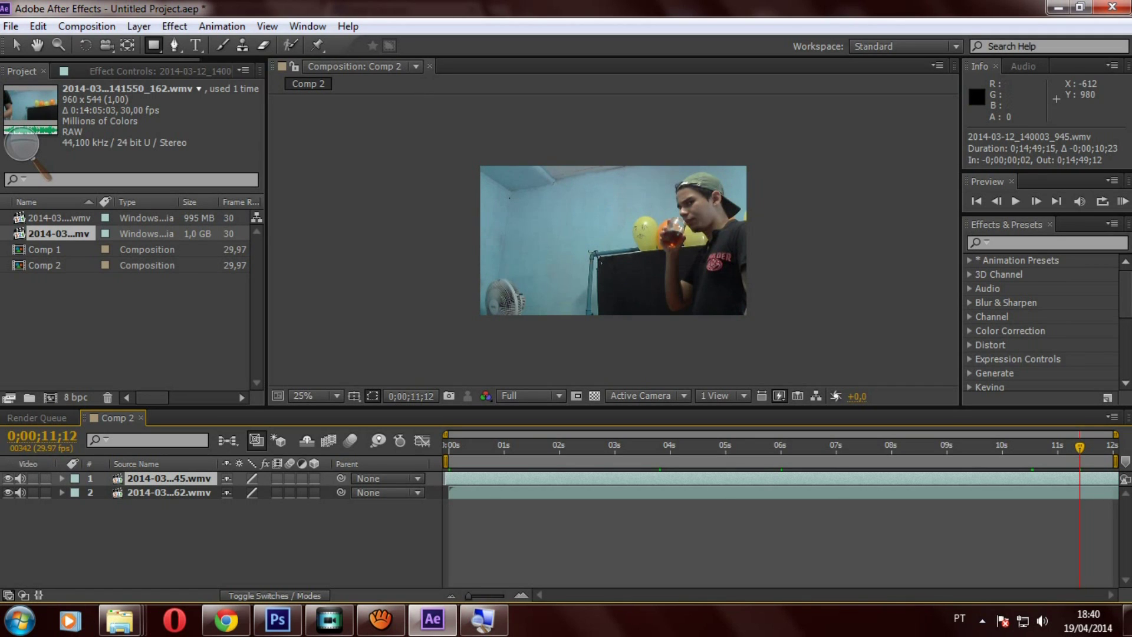
{"action": "left_click", "coordinate": [9, 478]}
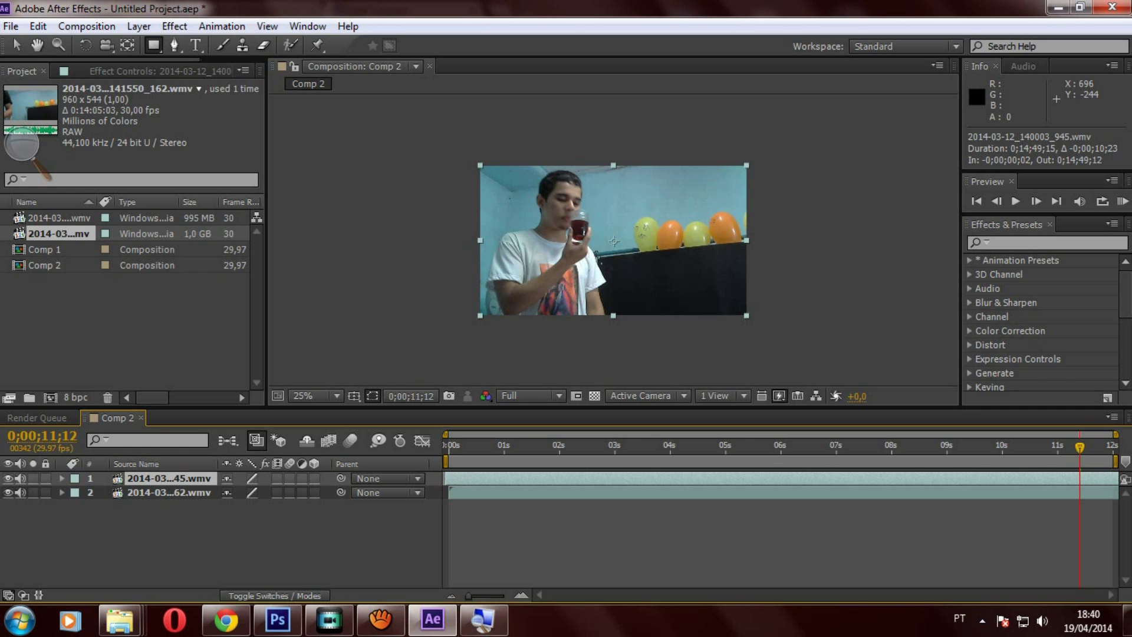
Draw a rectangular mask over the top clip's left half, then zoom in to 100% to check it
{"action": "mouse_move", "coordinate": [627, 115]}
{"action": "left_mouse_down"}
{"action": "mouse_move", "coordinate": [511, 346]}
{"action": "mouse_move", "coordinate": [444, 317]}
{"action": "mouse_move", "coordinate": [428, 358]}
{"action": "left_mouse_up"}
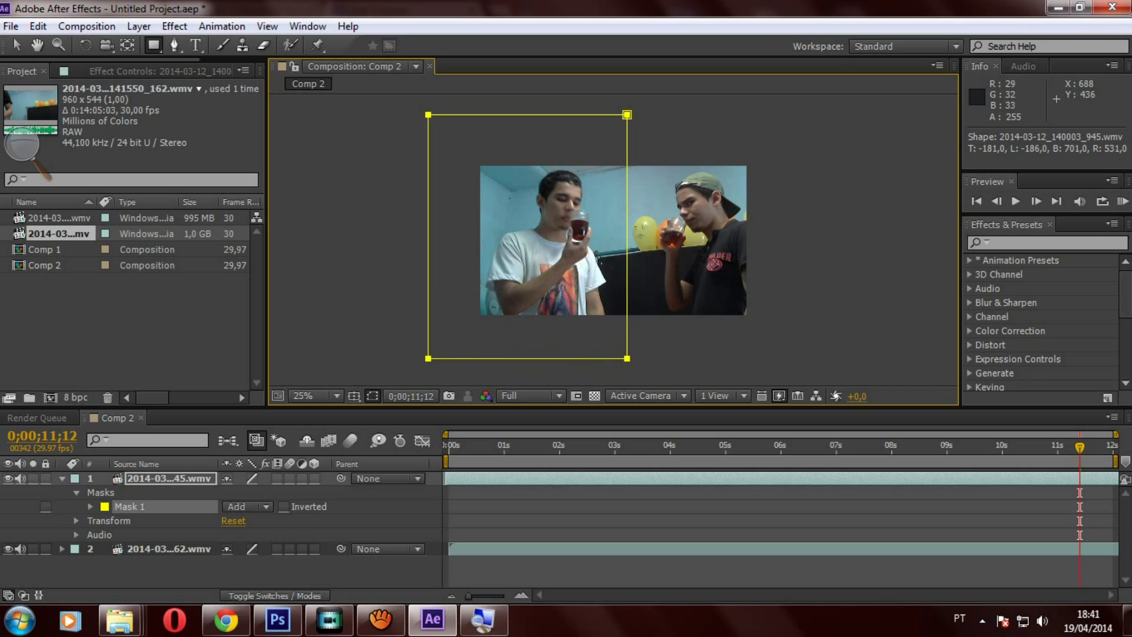
{"action": "key", "text": "period"}
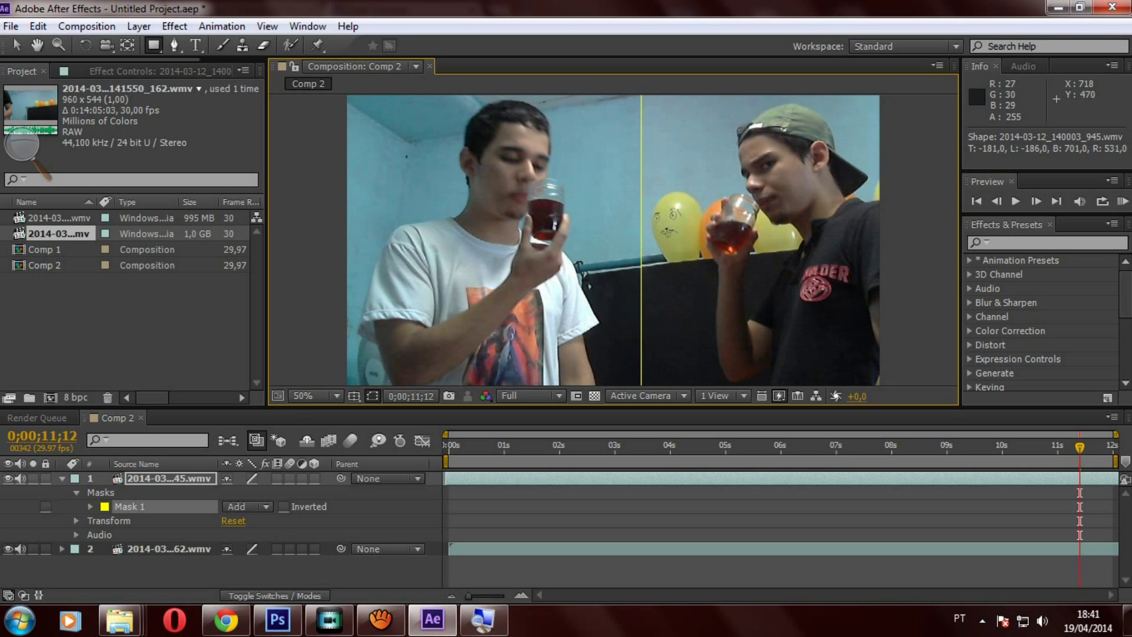
{"action": "key", "text": "comma"}
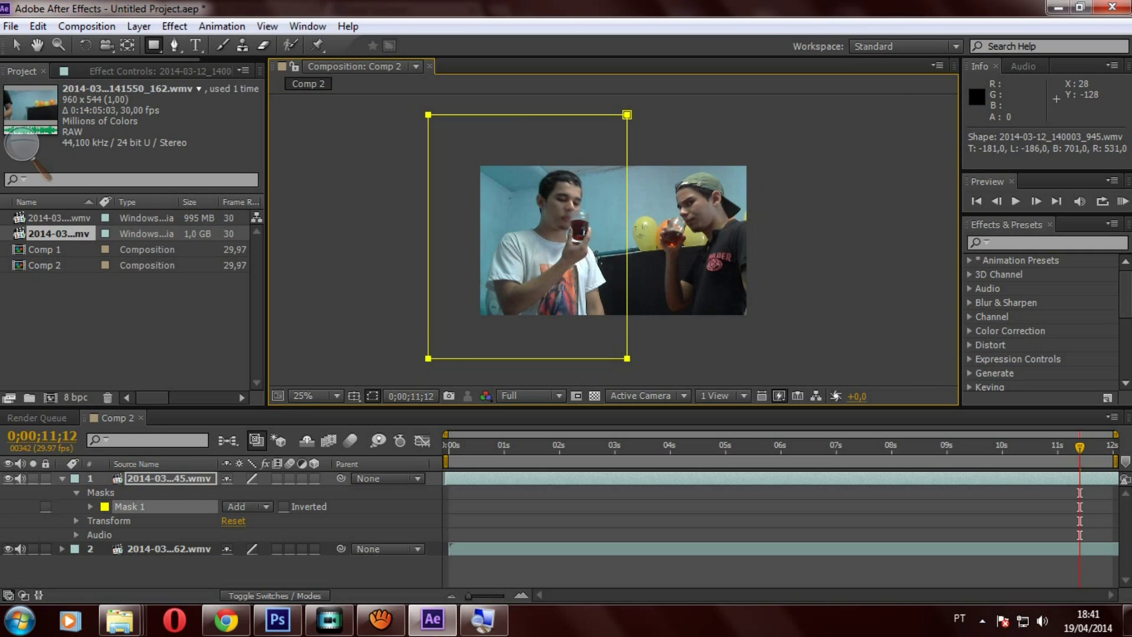
{"action": "key", "text": "period"}
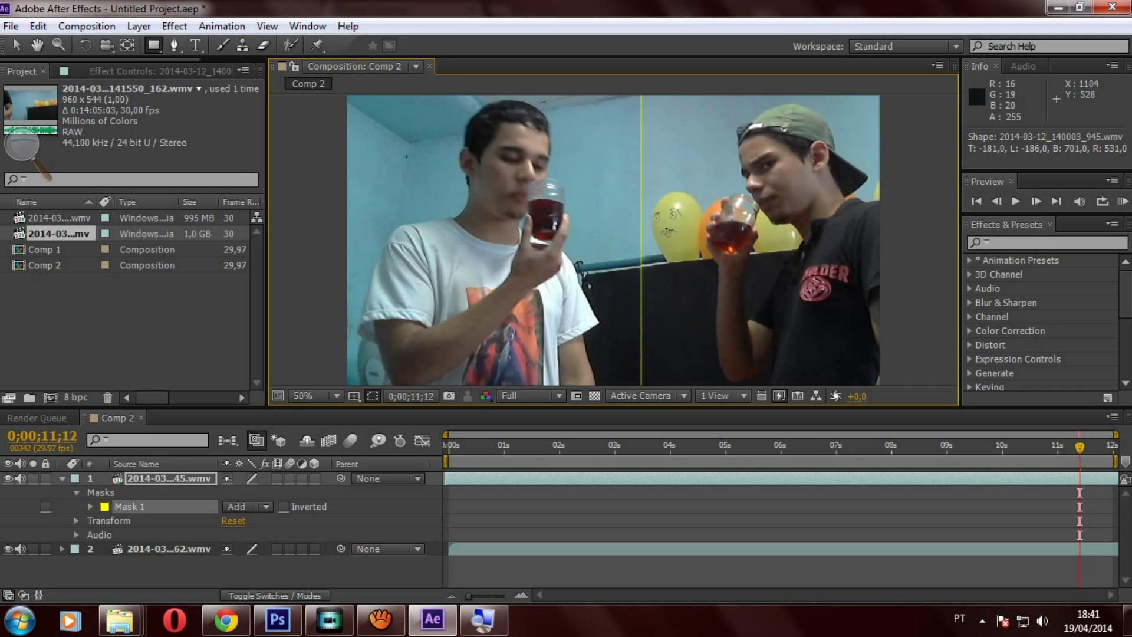
{"action": "key", "text": "period"}
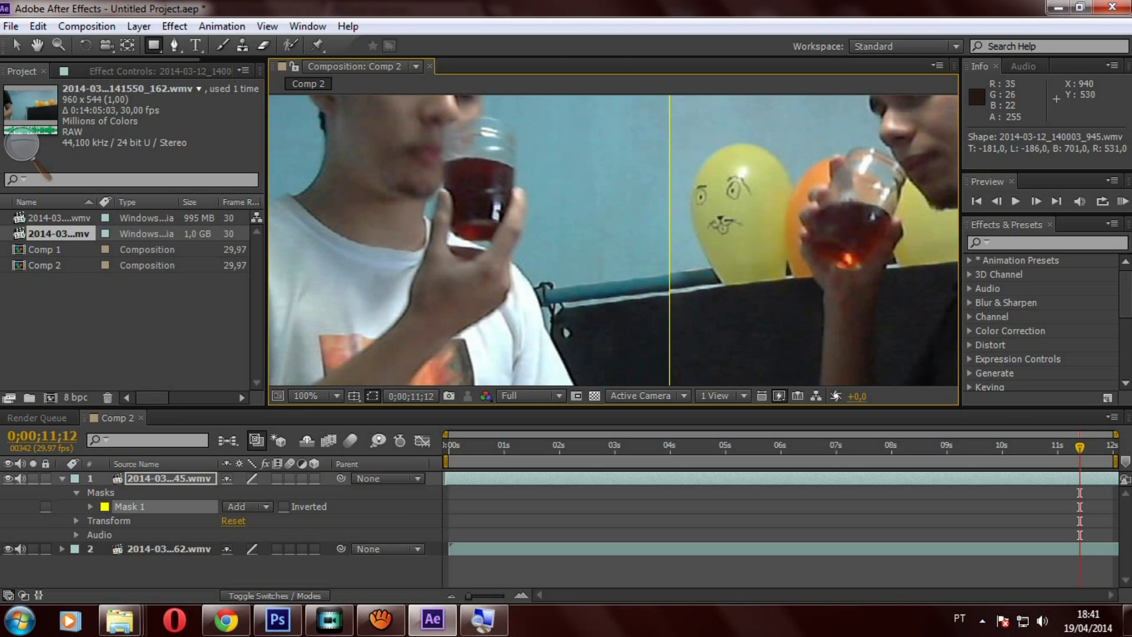
{"action": "left_click", "coordinate": [221, 569]}
{"action": "scroll", "coordinate": [601, 236], "scroll_direction": "down", "scroll_amount": 2}
{"action": "scroll", "coordinate": [601, 236], "scroll_direction": "up", "scroll_amount": 2}
{"action": "scroll", "coordinate": [601, 236], "scroll_direction": "down", "scroll_amount": 2}
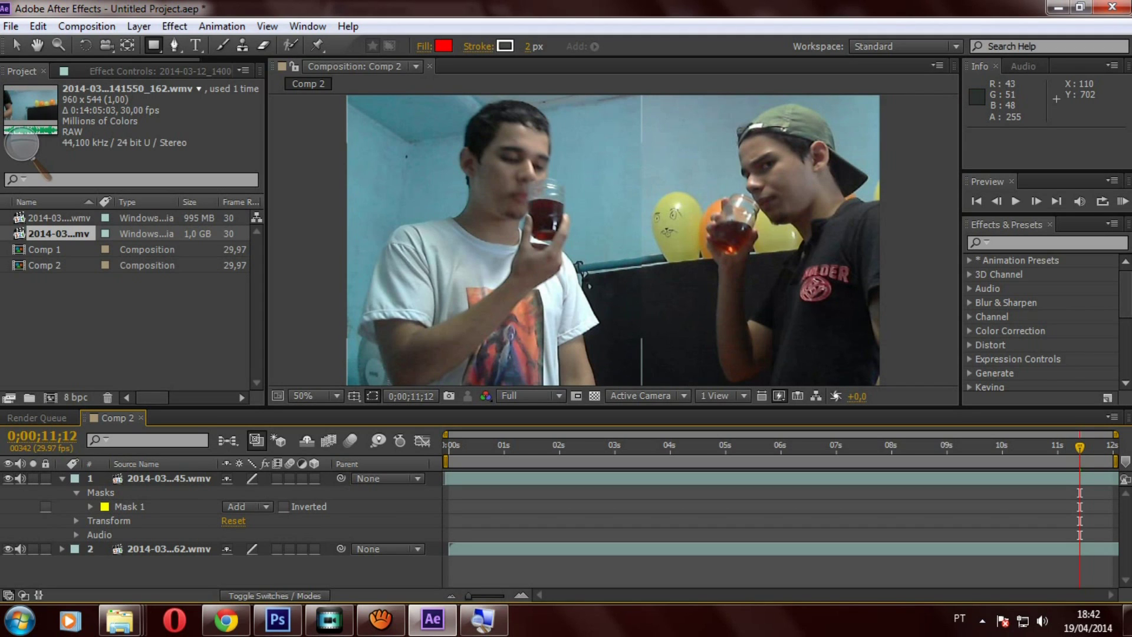
{"action": "left_click", "coordinate": [381, 619]}
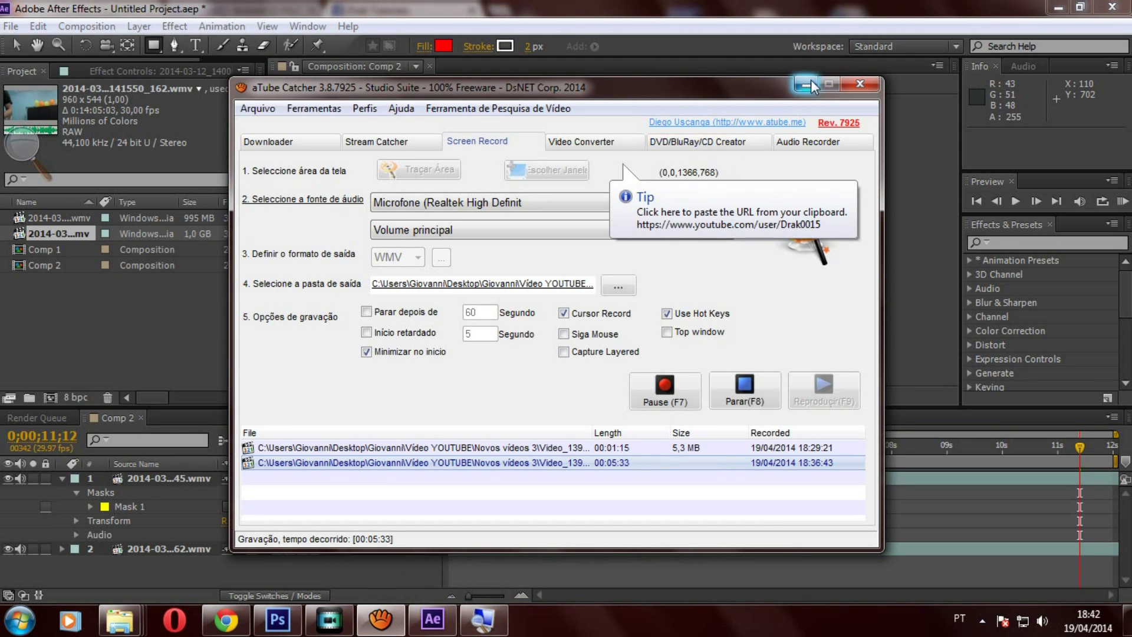
{"action": "left_click", "coordinate": [807, 84]}
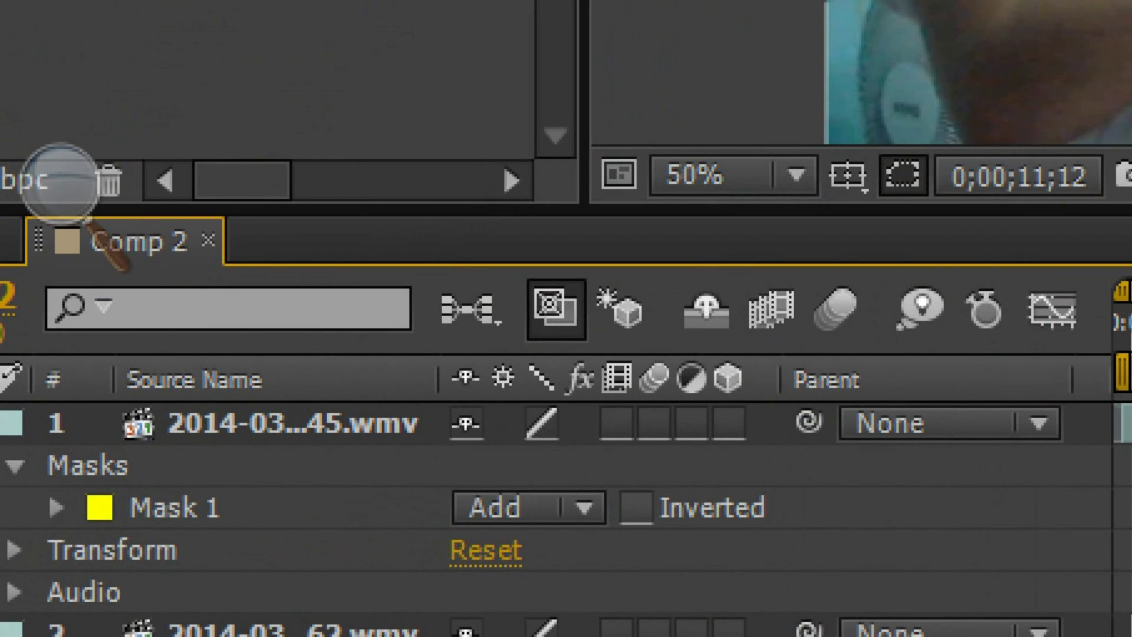
Expand Mask 1 and scrub its Mask Feather up to 89 pixels
{"action": "left_click", "coordinate": [56, 507]}
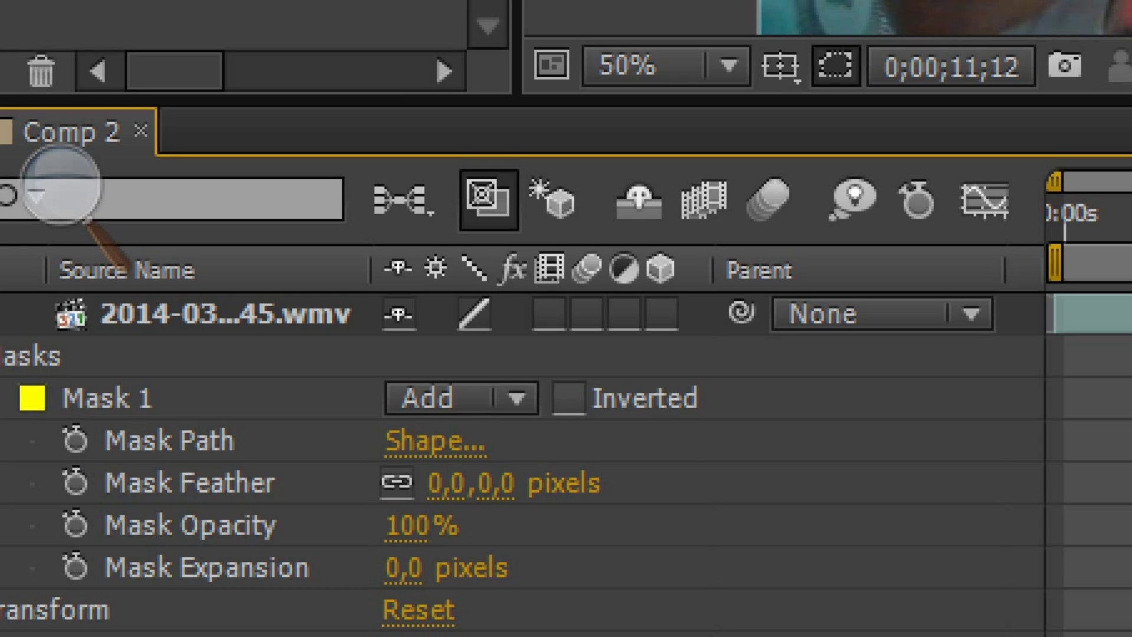
{"action": "left_click_drag", "start_coordinate": [470, 483], "coordinate": [541, 484]}
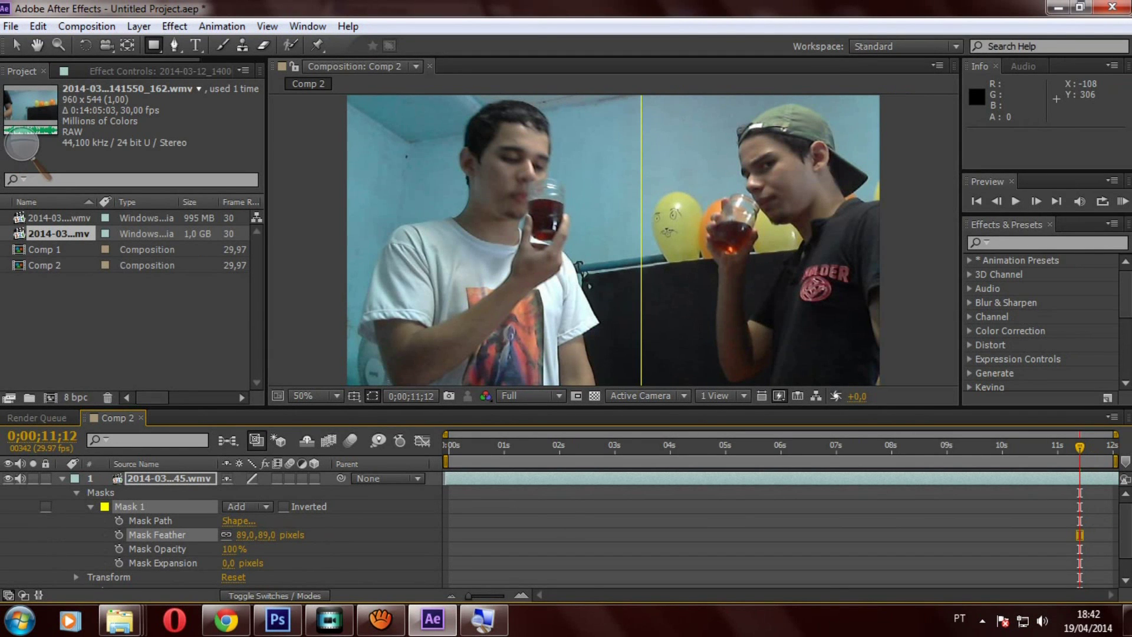
Deselect the mask, view the comp at 50%, and set Mask Feather to 1 pixel
{"action": "key", "text": "period"}
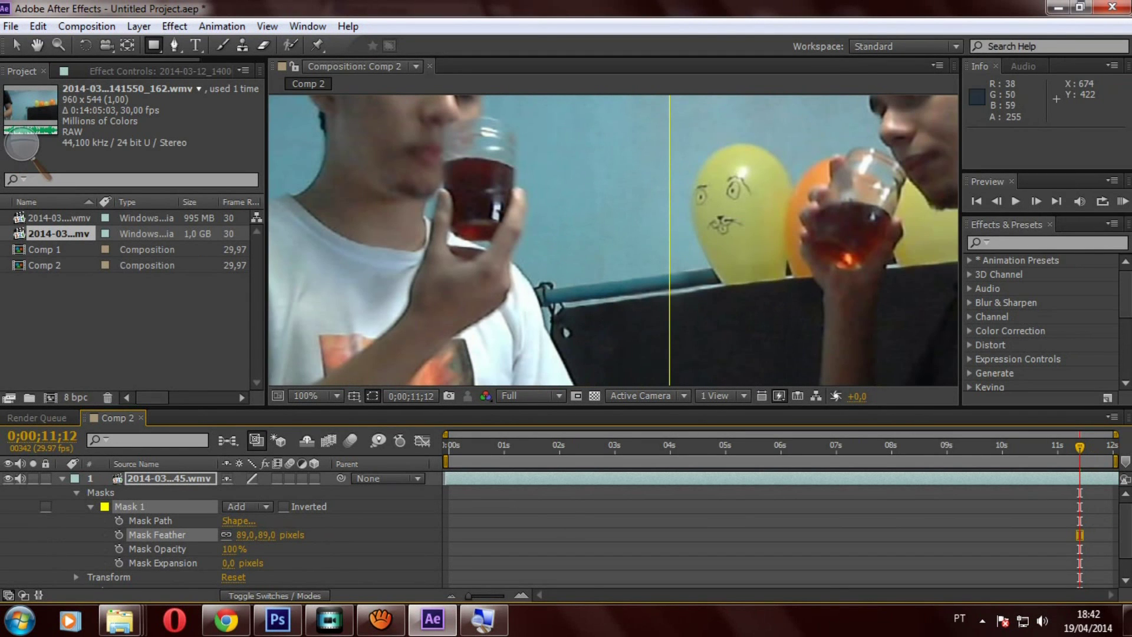
{"action": "key", "text": "F2"}
{"action": "key", "text": "comma"}
{"action": "key", "text": "period"}
{"action": "key", "text": "comma"}
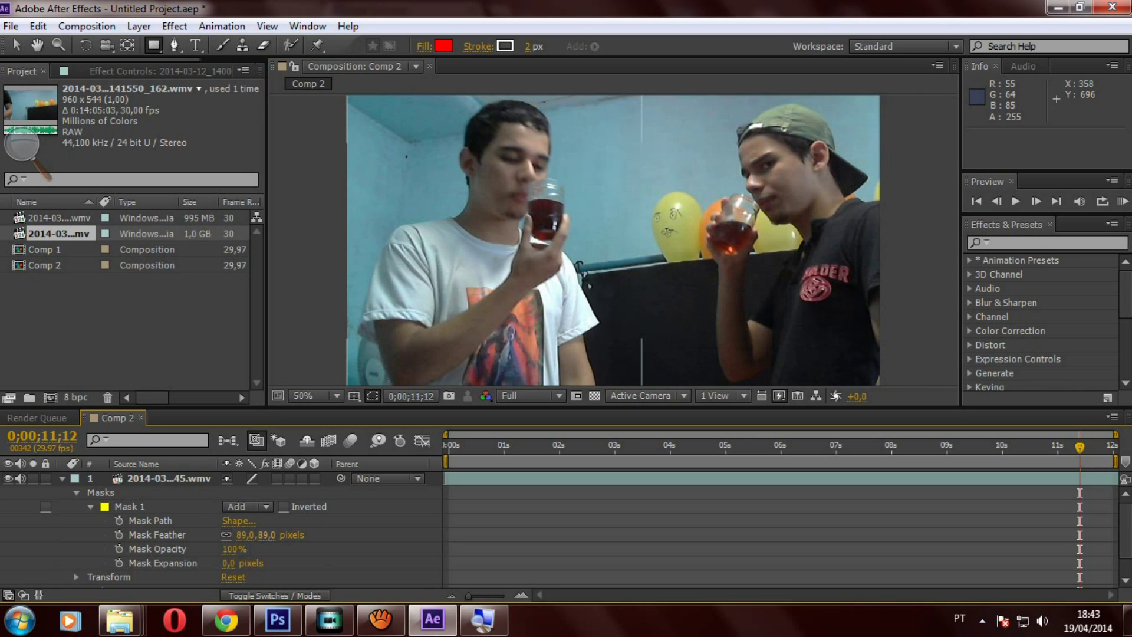
{"action": "left_click", "coordinate": [242, 535]}
{"action": "type", "text": "1"}
{"action": "key", "text": "Return"}
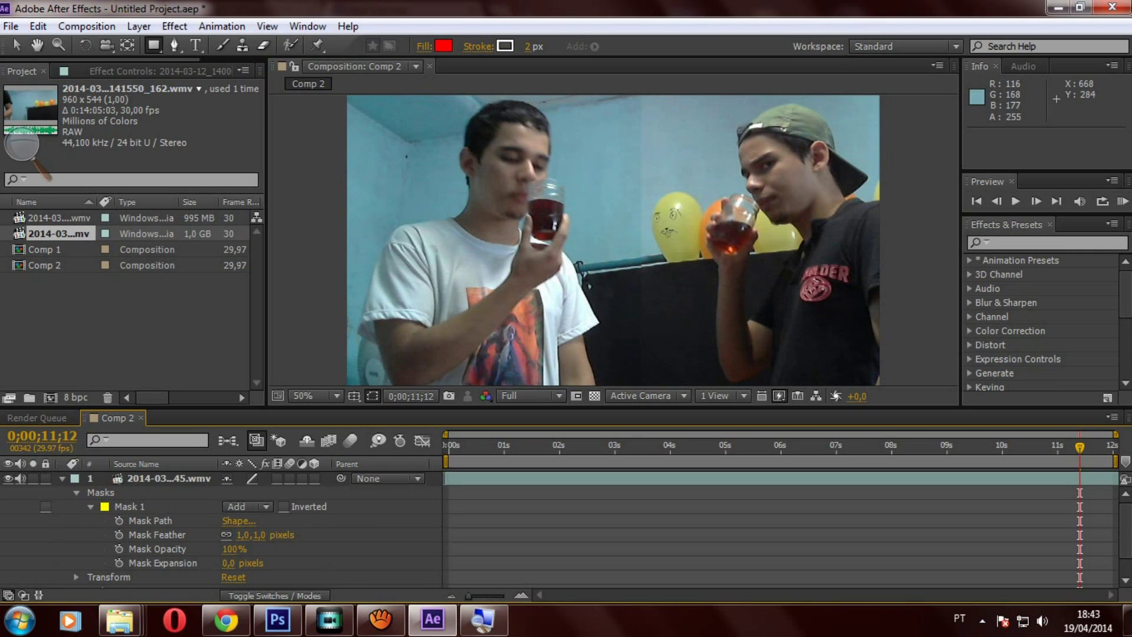
Scrub Mask Feather back up to 92 pixels to blur the seam
{"action": "left_click_drag", "start_coordinate": [242, 535], "coordinate": [300, 535]}
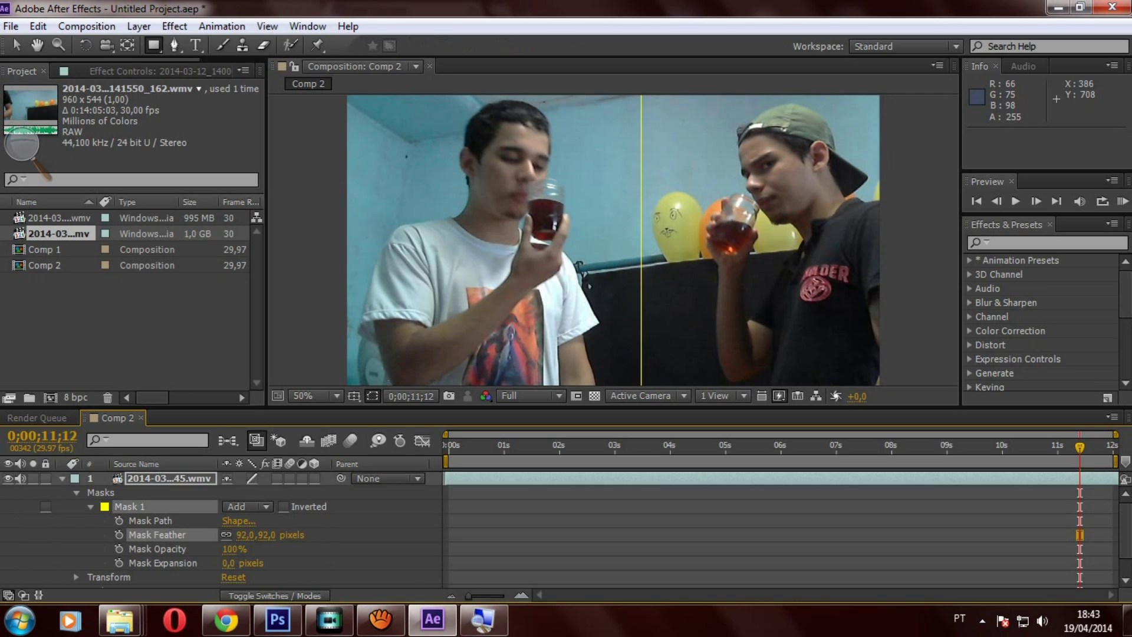